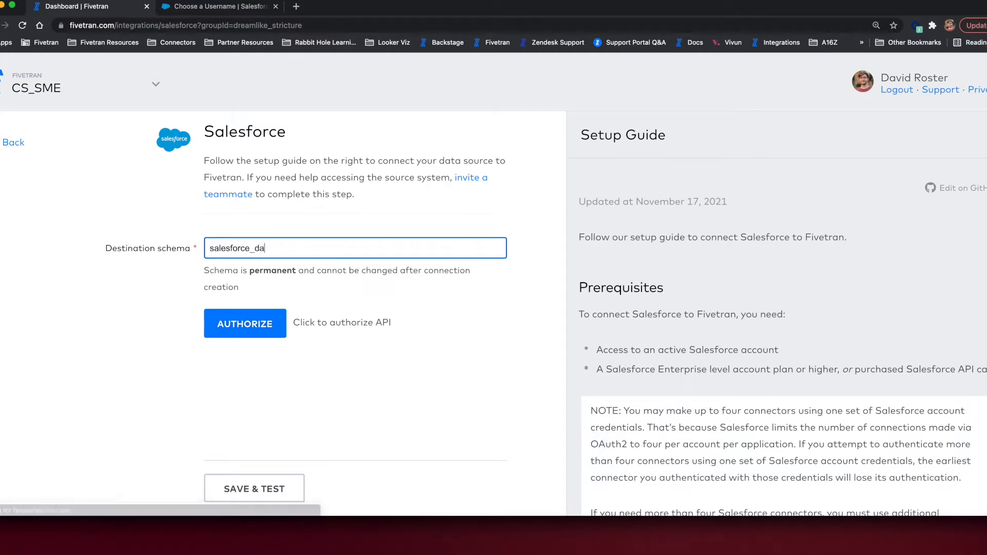
Set the destination schema to salesforce_dave and start the API authorization using a different Salesforce username.
text(id)
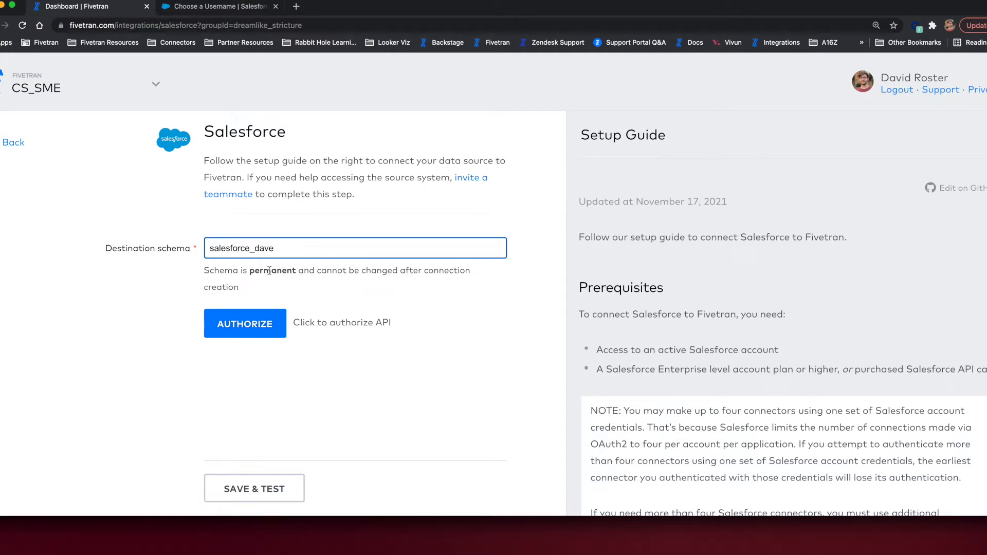
click(248, 328)
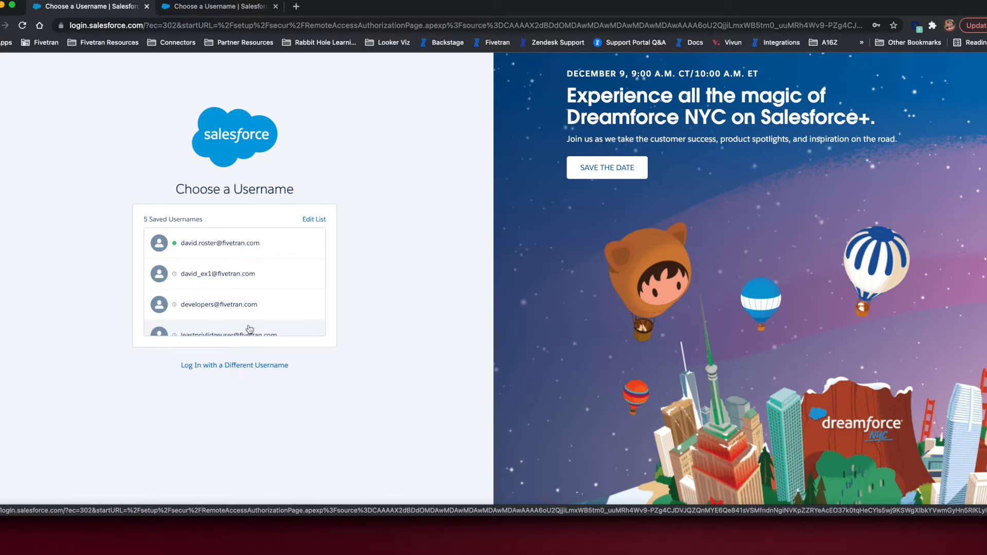
click(240, 366)
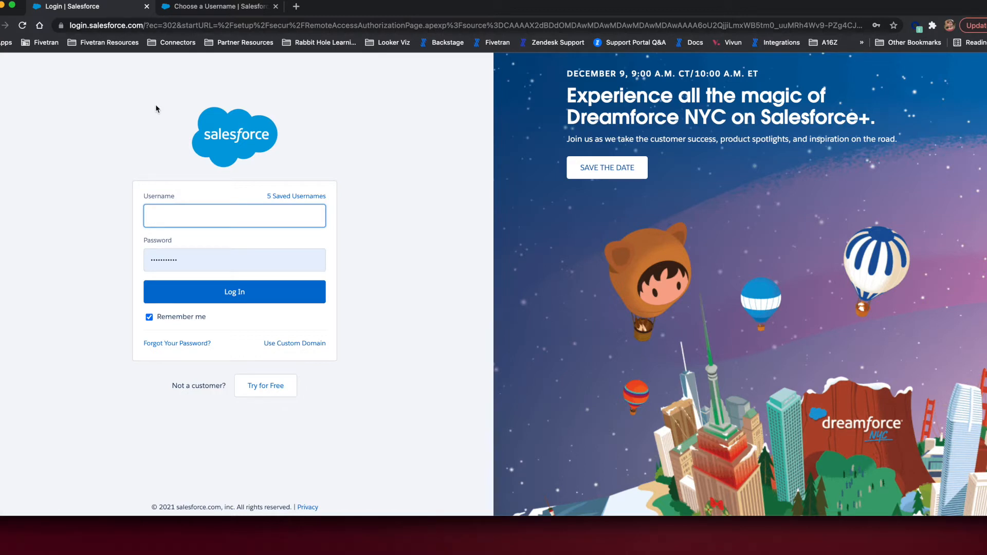
Examine the custom domain login option and its URL format, and return to the standard Salesforce login form.
click(310, 342)
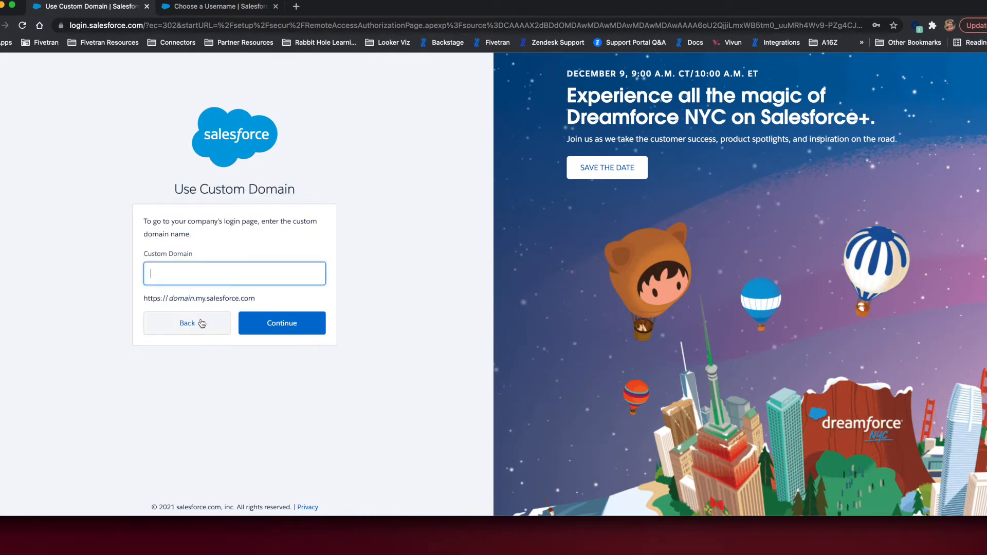
drag(169, 298, 254, 300)
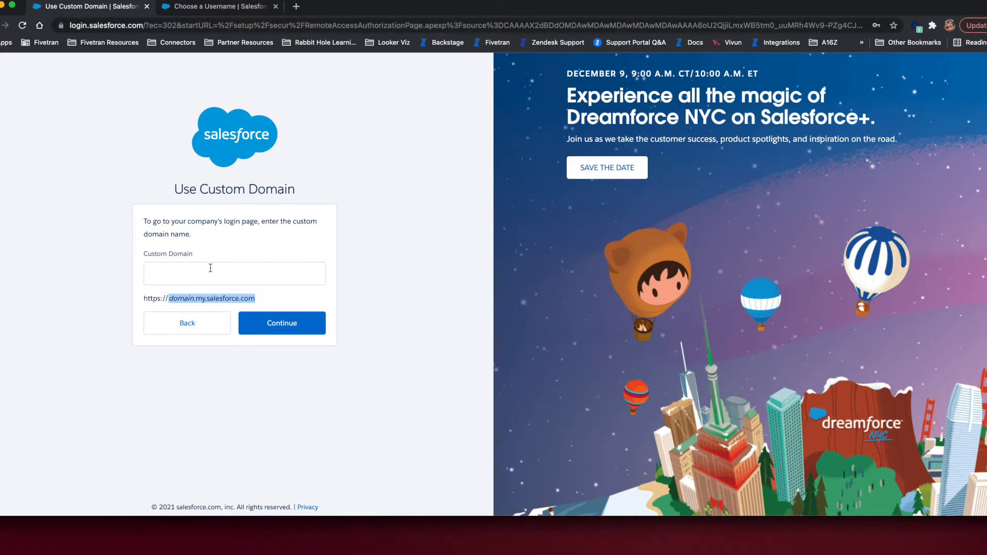
click(175, 325)
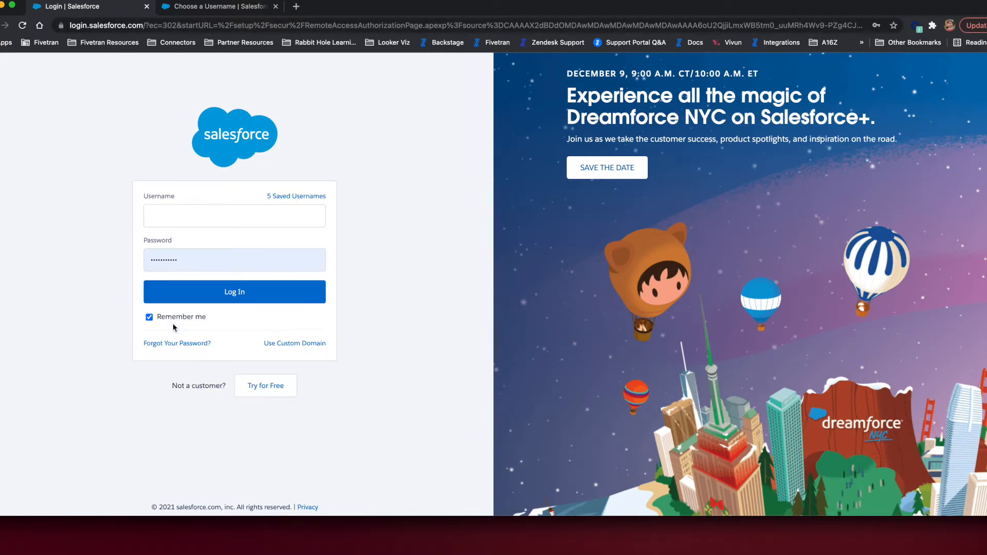
Authorize the connector by logging in with the saved username and password, and save and test the connection.
click(226, 216)
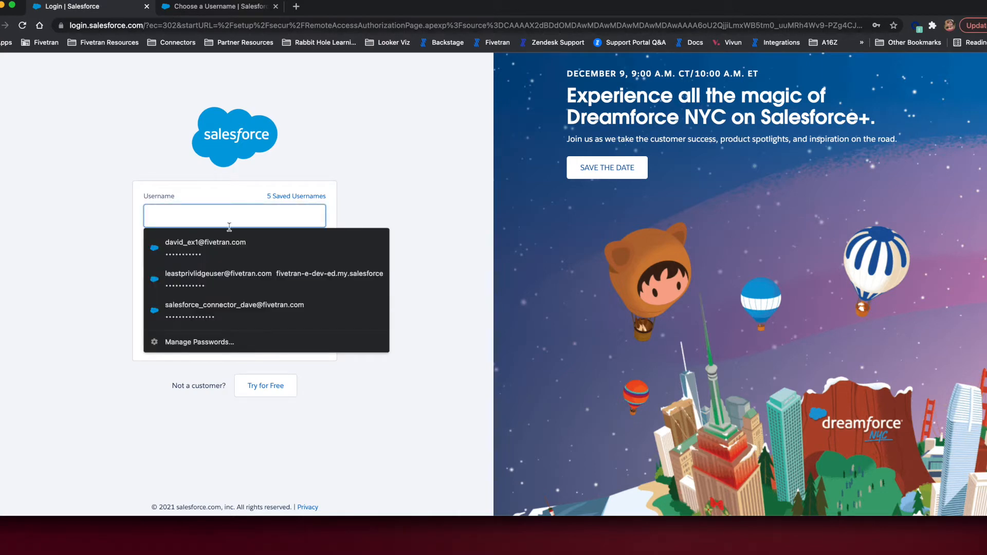
click(234, 246)
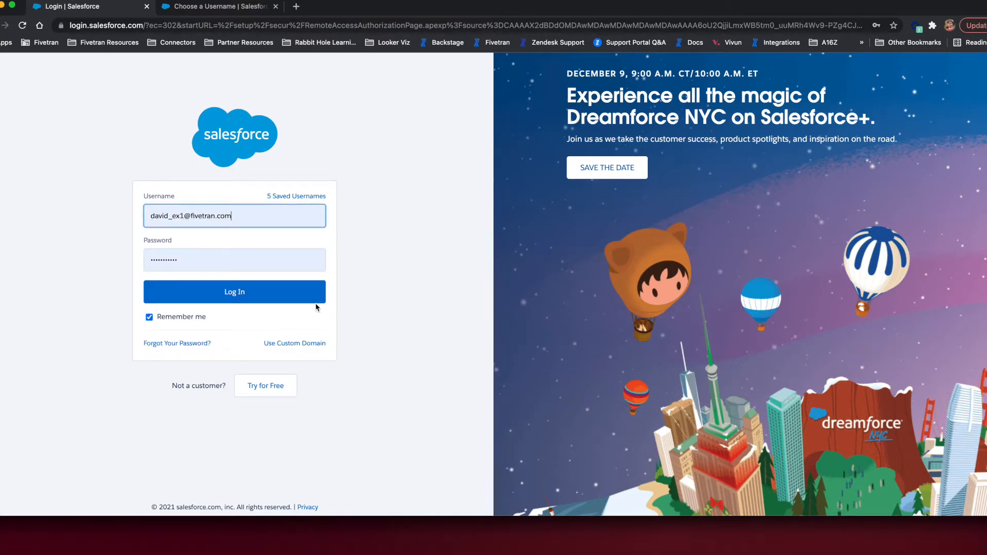
click(298, 297)
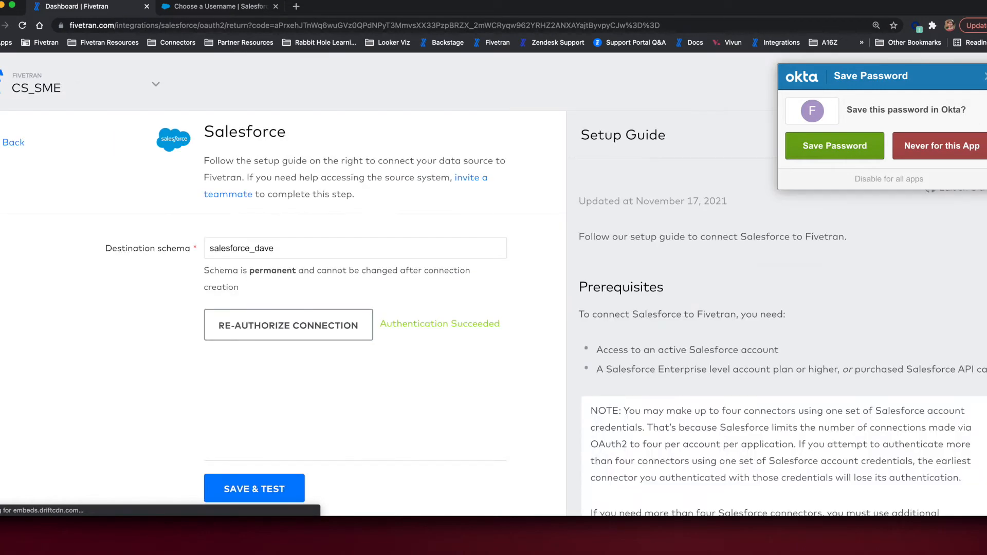
click(986, 76)
click(265, 484)
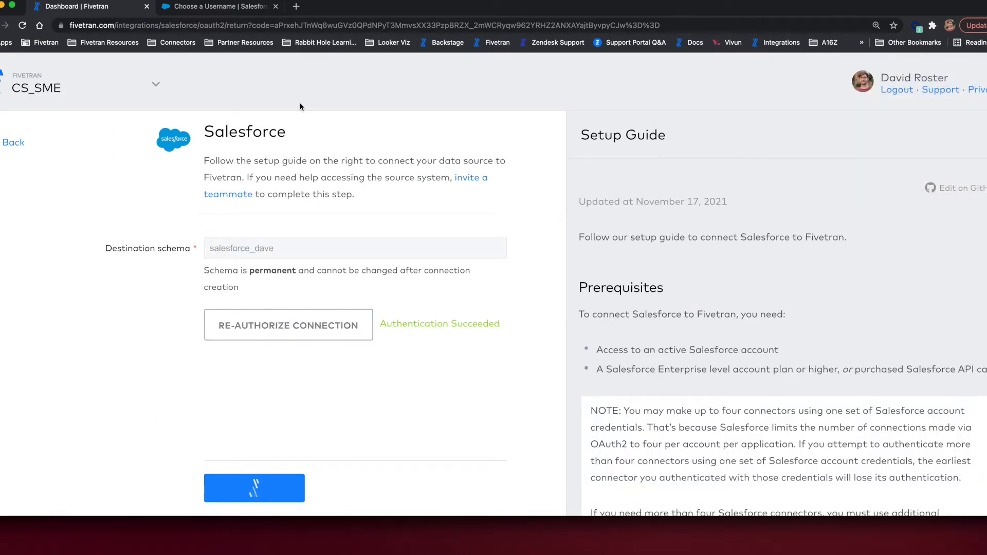
Switch to the Salesforce developer org and log in with the first saved username and its password.
click(252, 14)
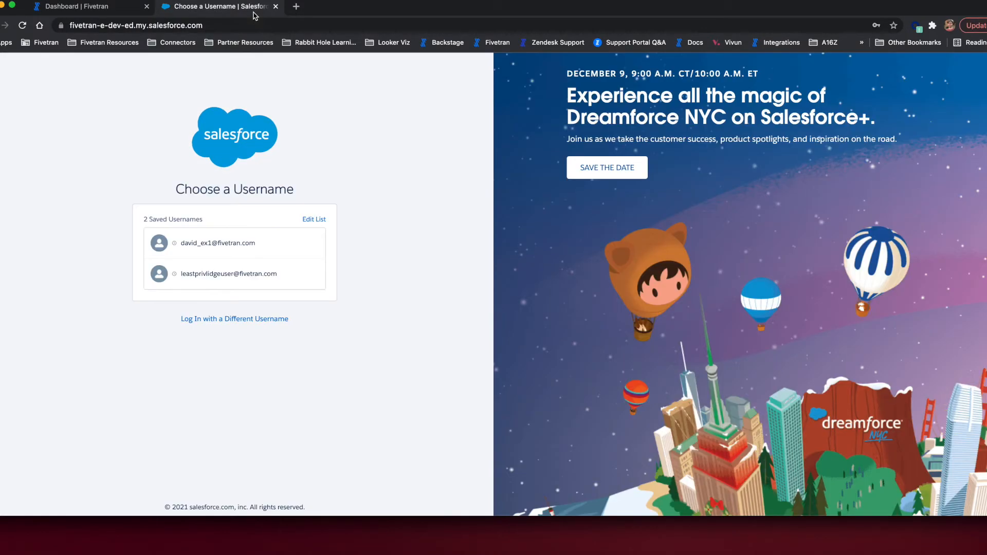
click(269, 246)
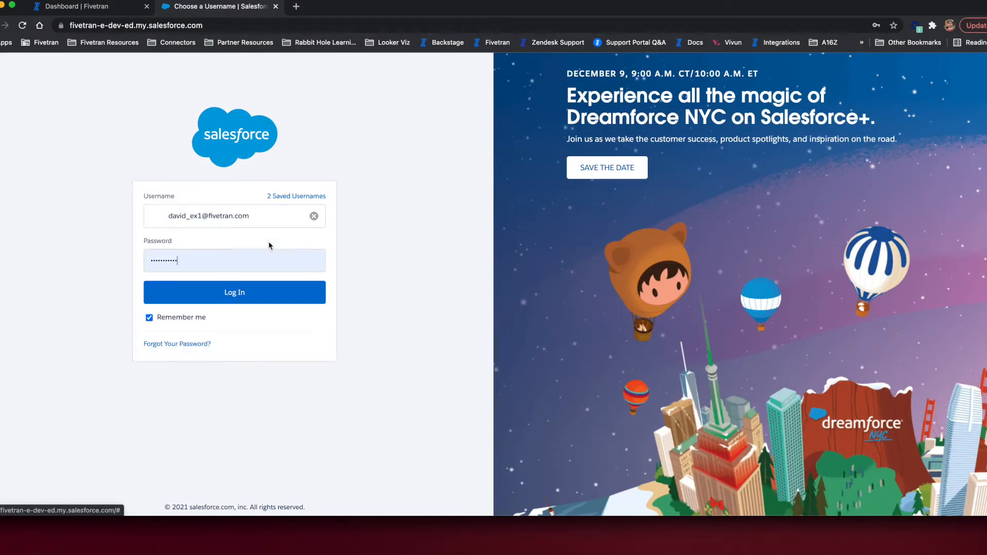
click(268, 302)
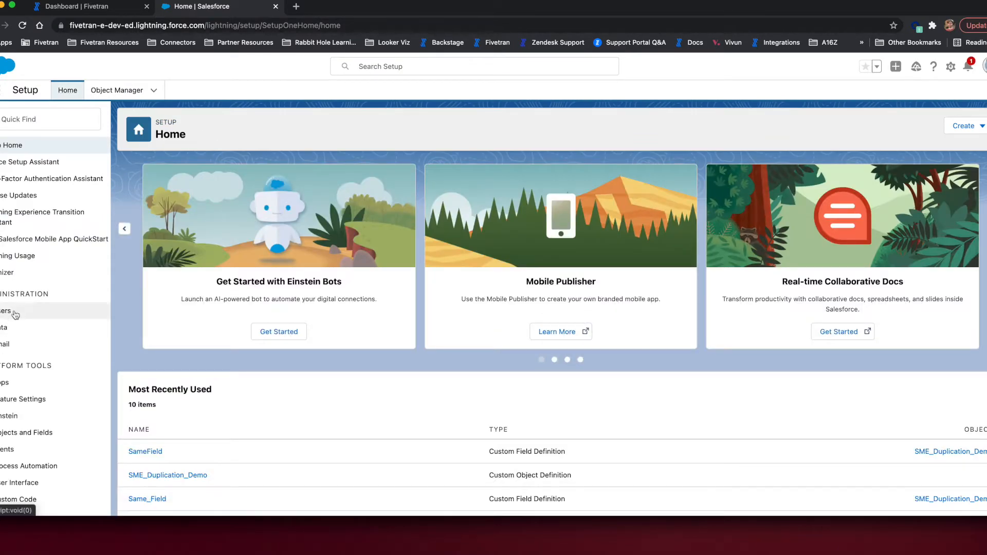
Open the System Administrator user from the users list, check its profile in the edit form, and leave without changes.
click(7, 312)
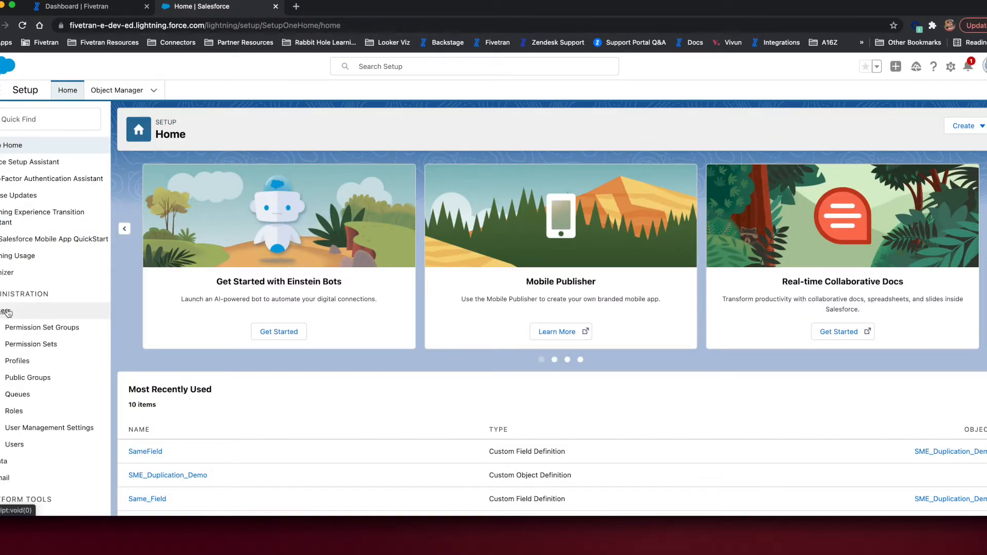
click(14, 445)
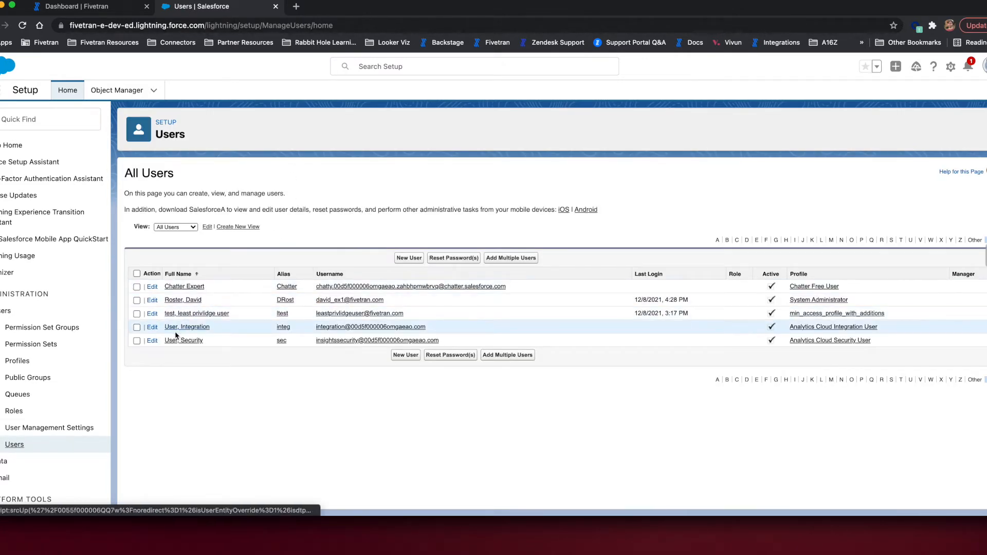
click(191, 303)
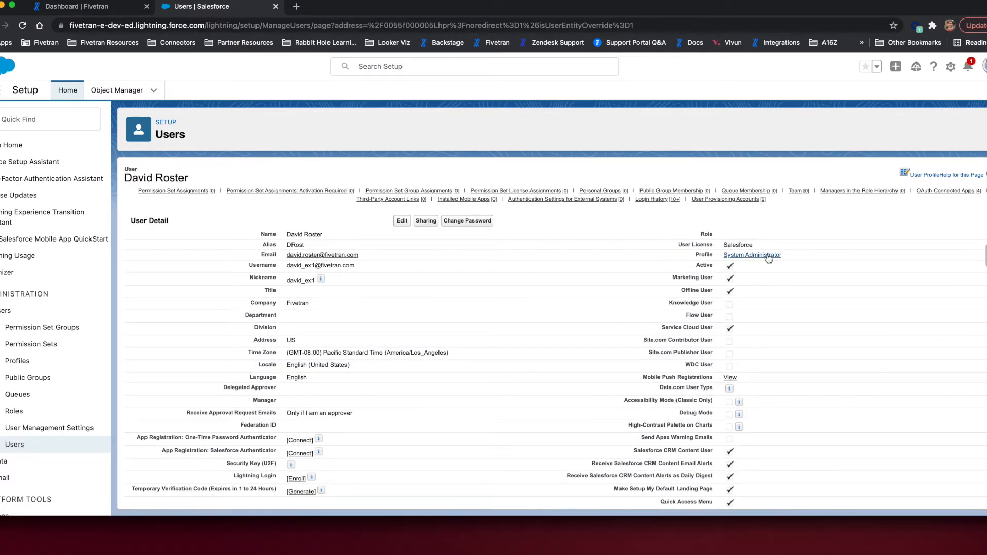
click(400, 222)
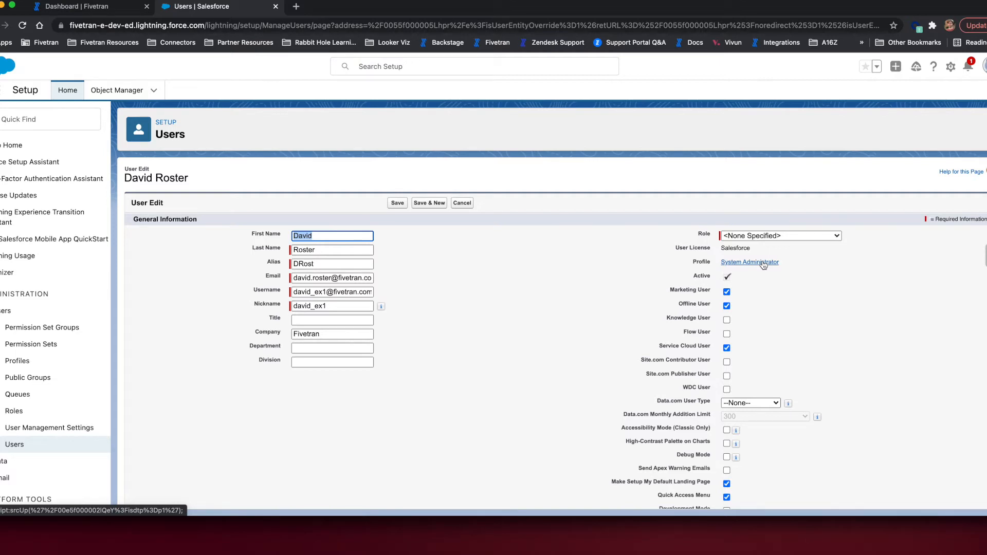
click(468, 206)
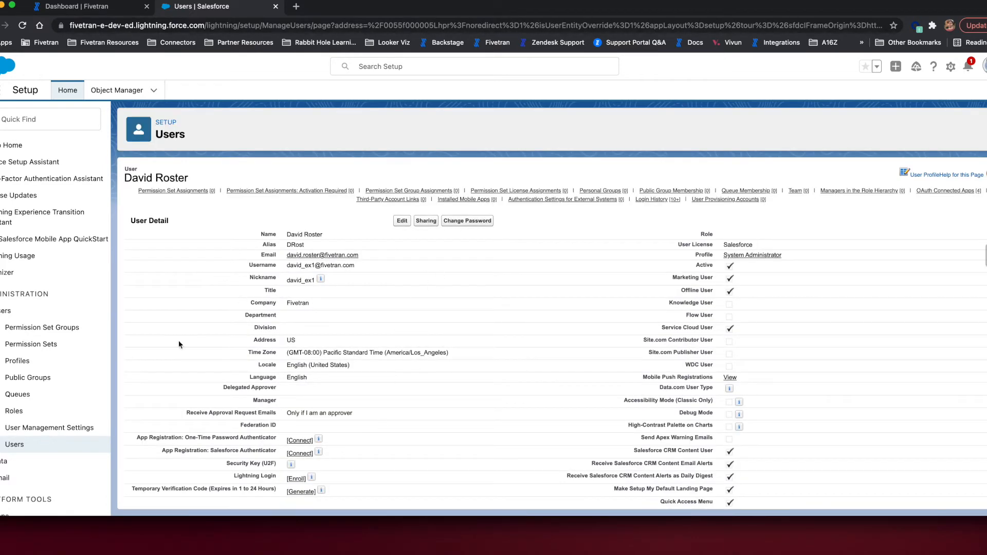
Open the least privilege test user for editing and examine the profiles available for assignment without changing the selection.
click(12, 443)
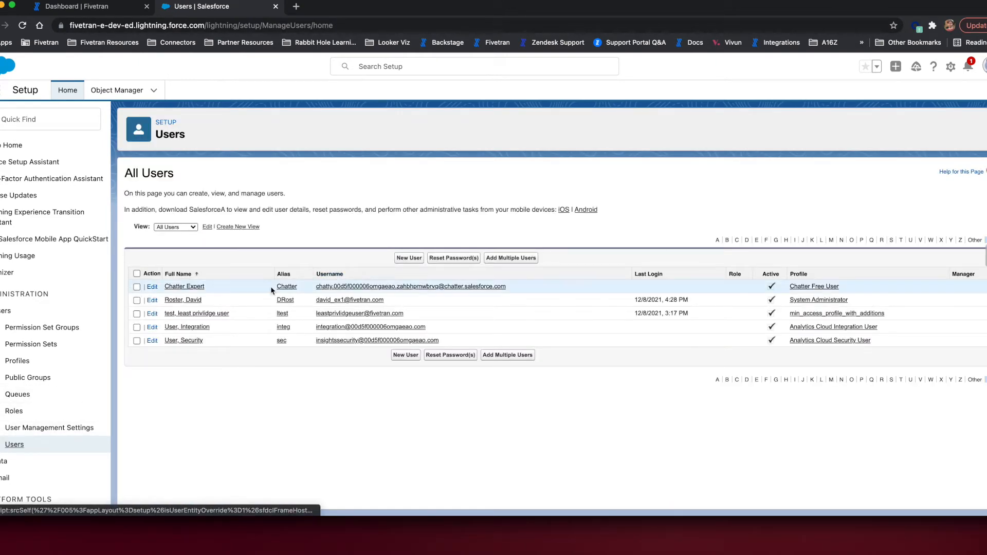
click(199, 313)
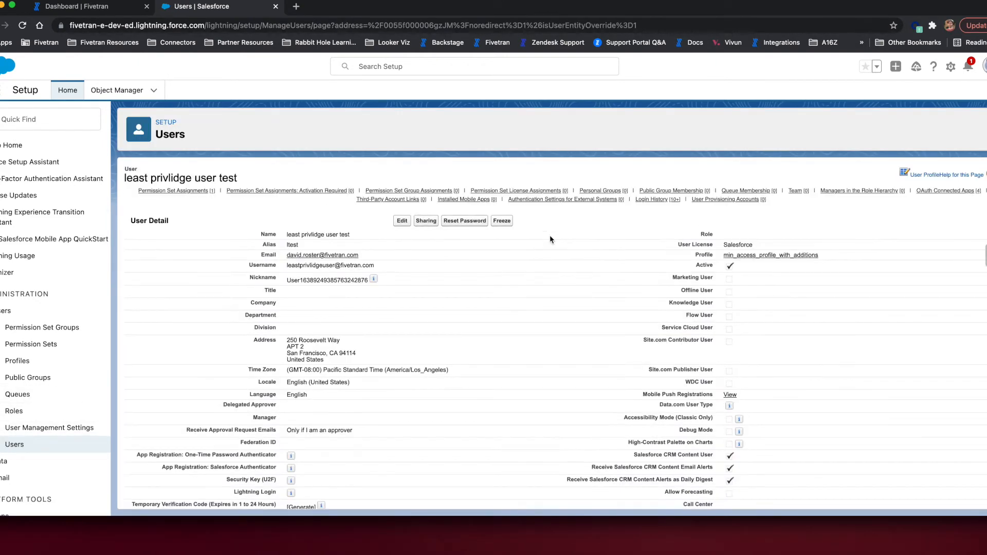
click(402, 221)
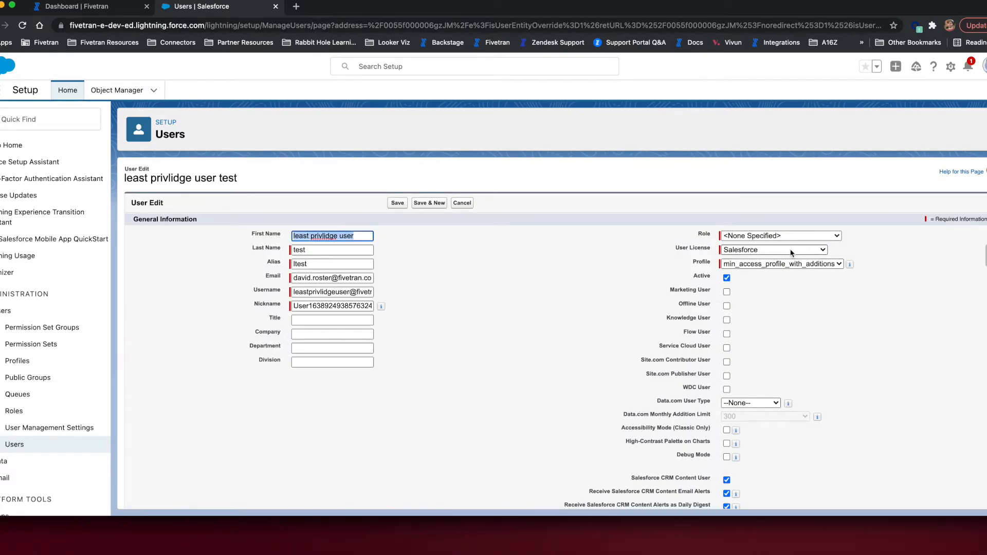
click(805, 264)
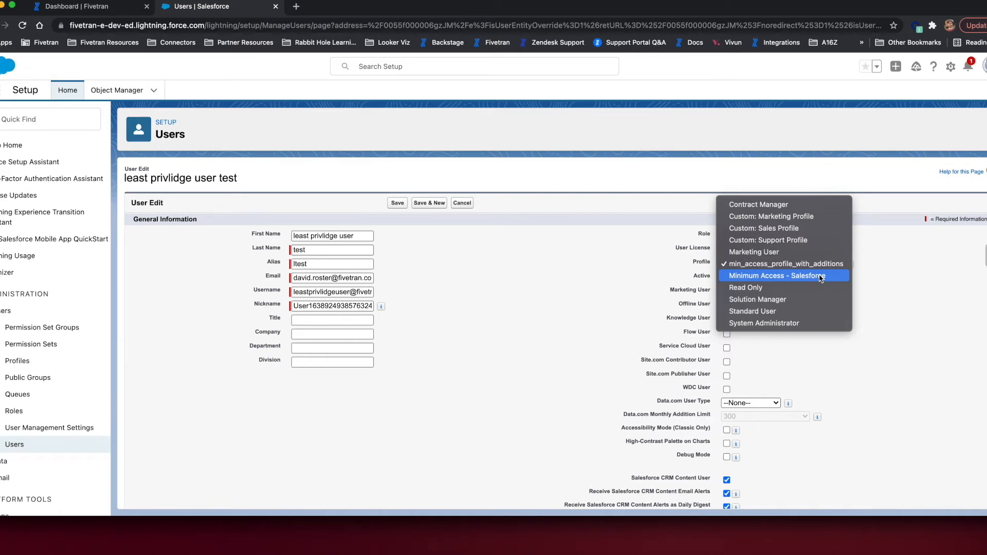
click(585, 313)
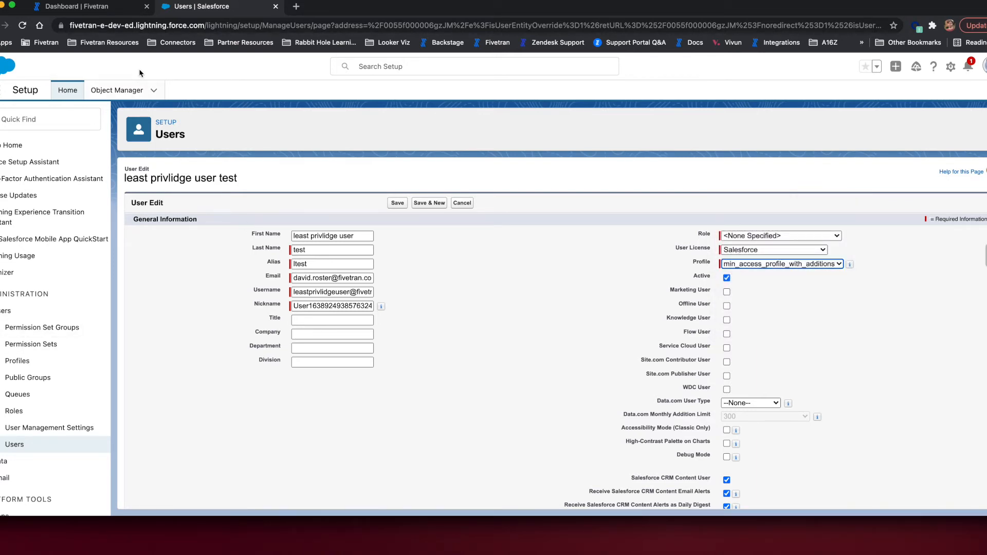
Switch to Fivetran and open the new Salesforce connector to fetch its source data schema.
click(114, 12)
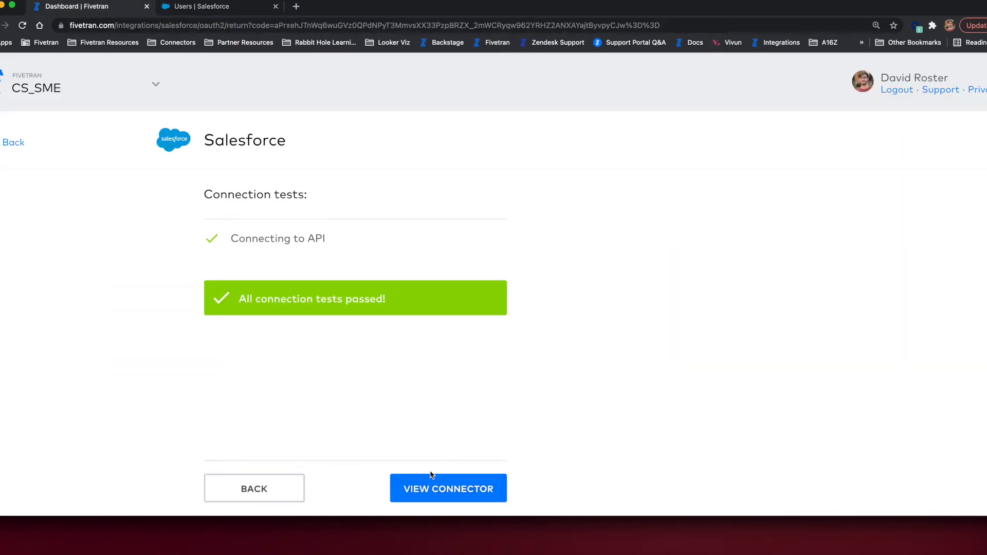
click(428, 489)
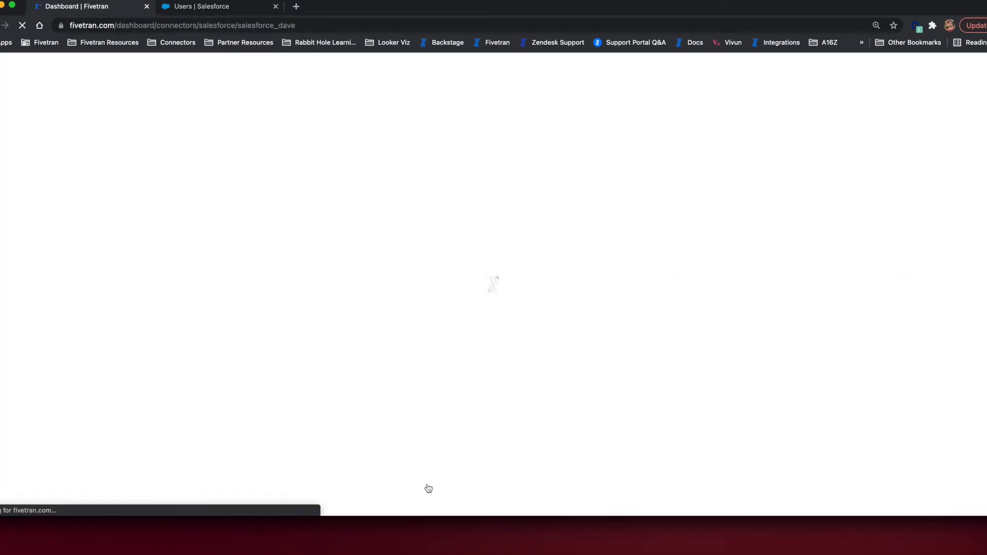
click(297, 237)
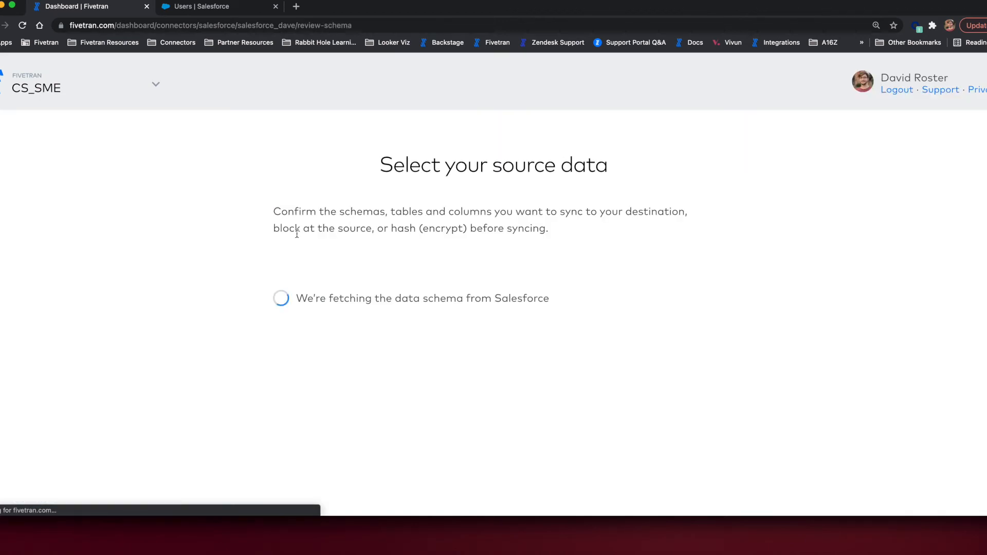
Switch to Salesforce, search the object list for "sme", and view the fields and relationships of SME_Duplication_Demo.
click(250, 14)
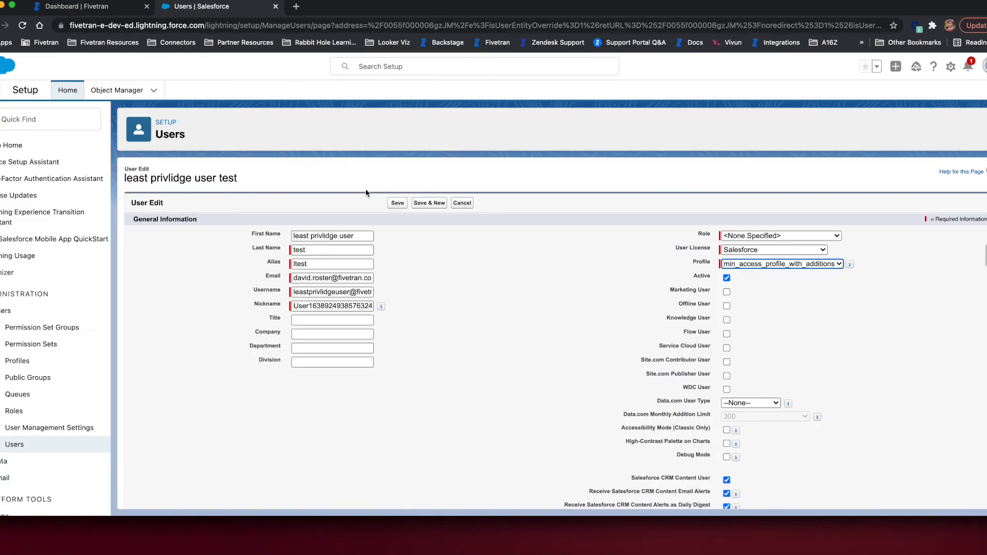
click(131, 91)
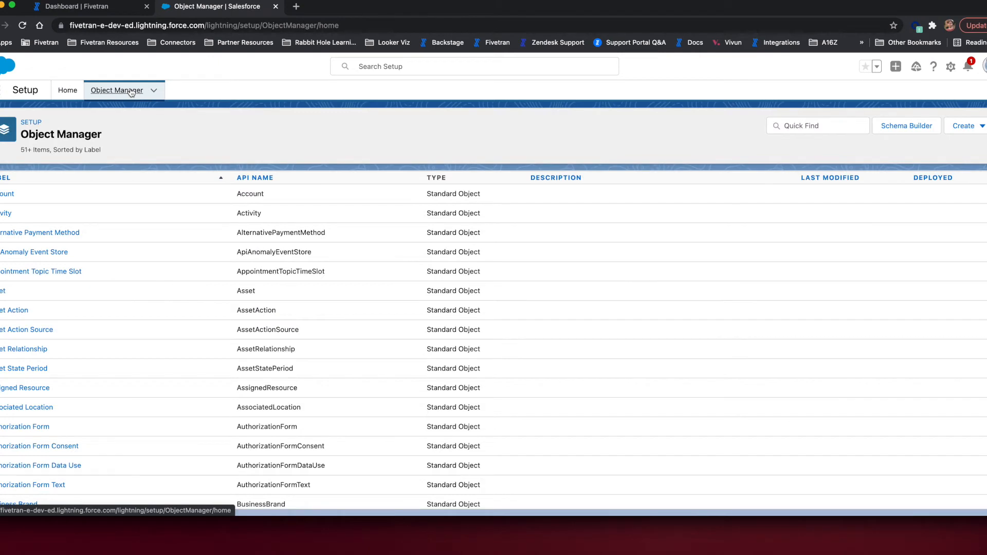
click(827, 126)
text(sme)
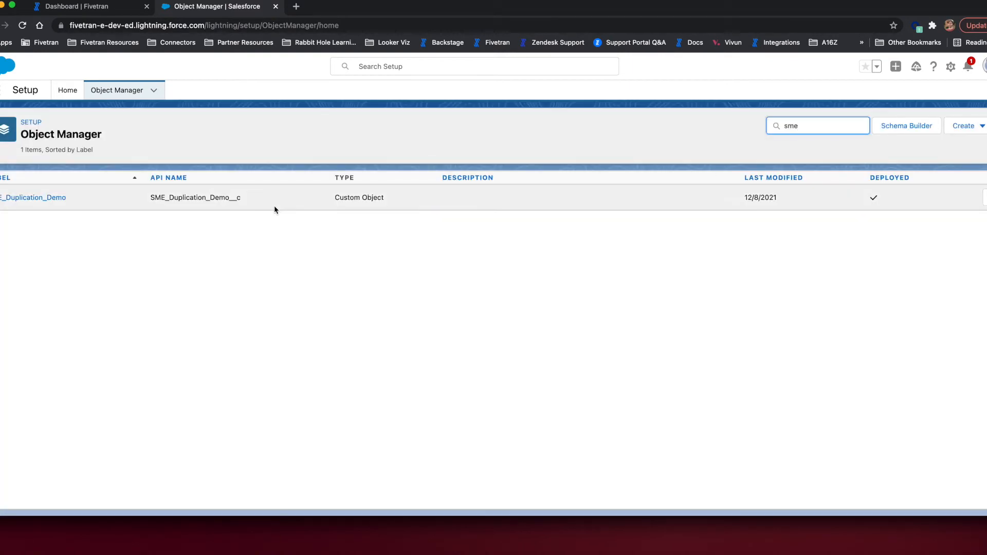
click(26, 195)
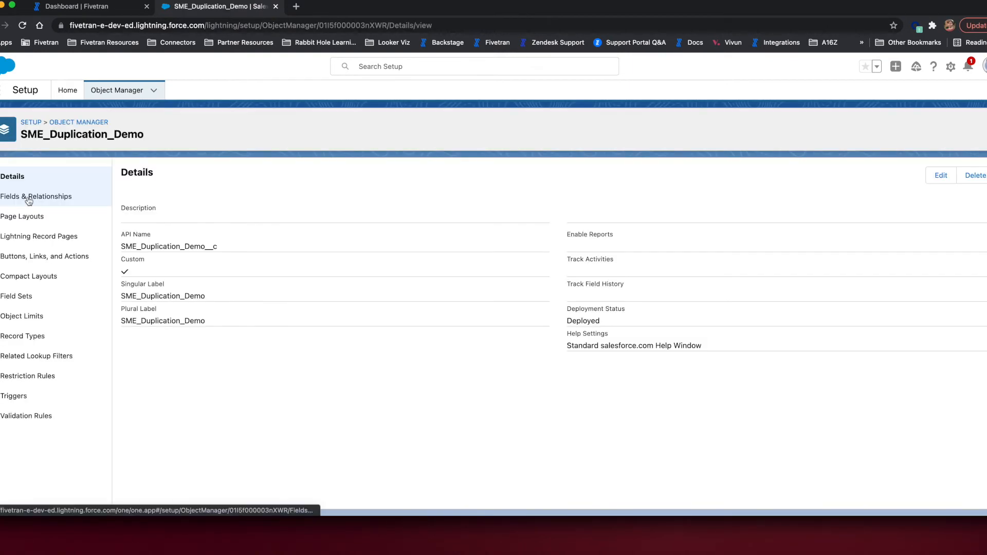
click(35, 197)
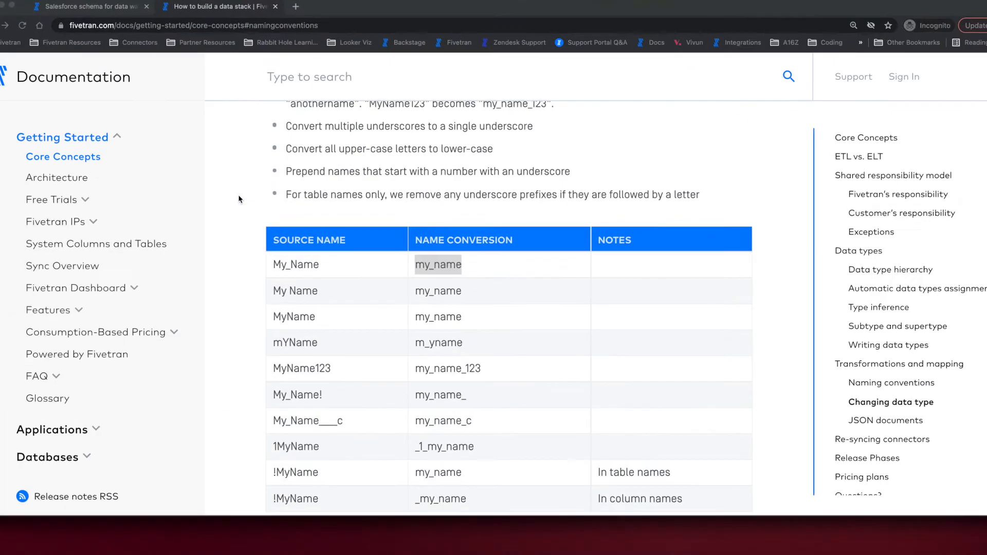
Review the table and column naming rules in the Fivetran documentation, comparing the My_Name and MyName conversions.
scroll(401, 214, up, 8)
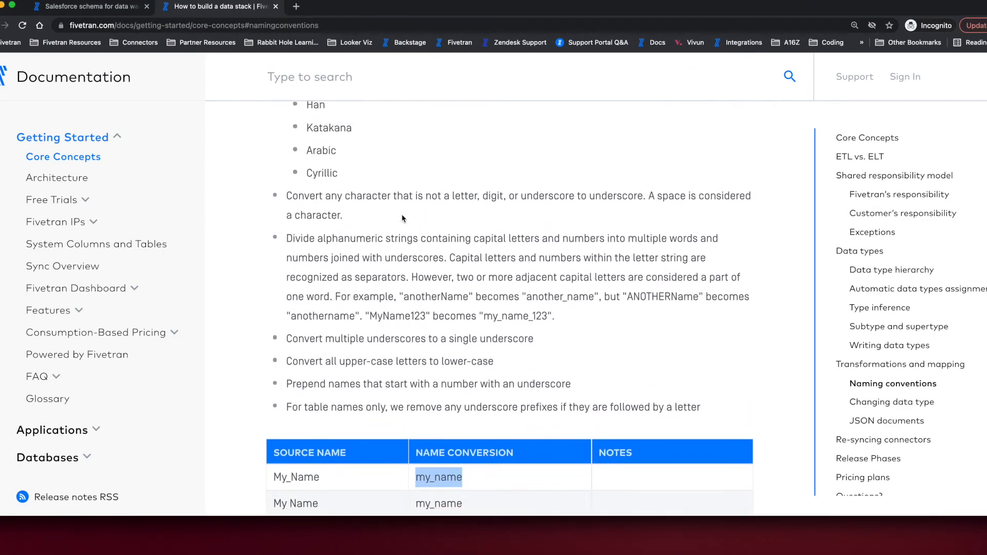
scroll(403, 218, up, 1)
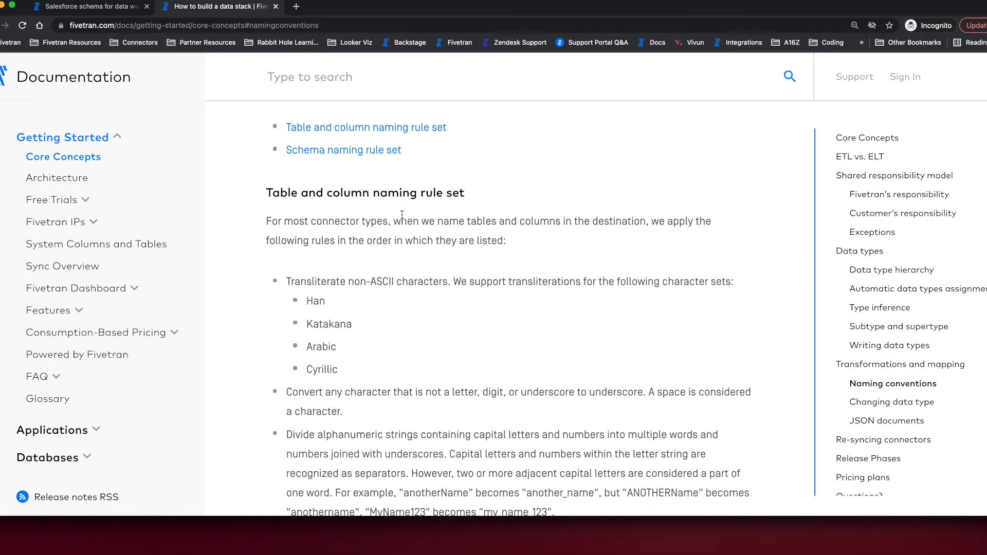
scroll(402, 213, down, 8)
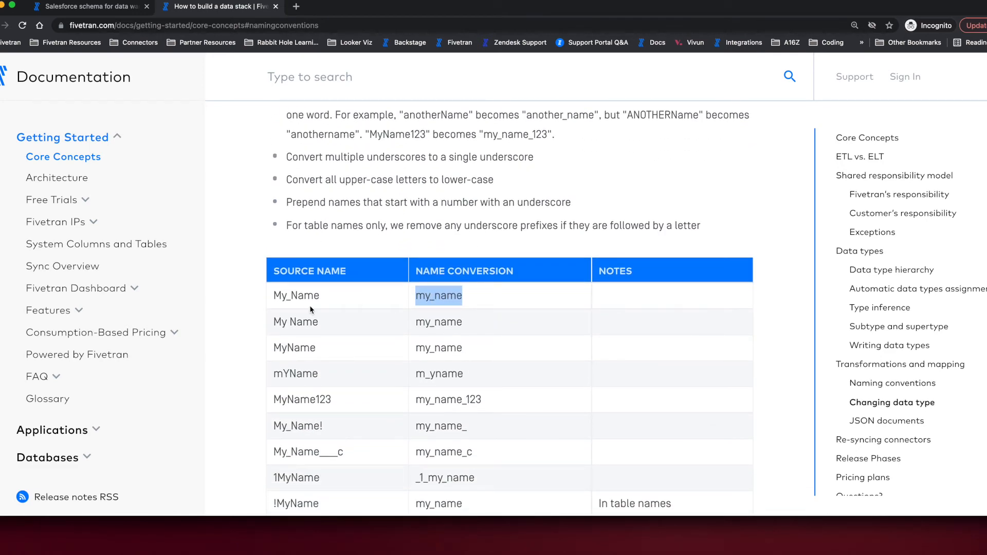
double_click(307, 296)
double_click(298, 348)
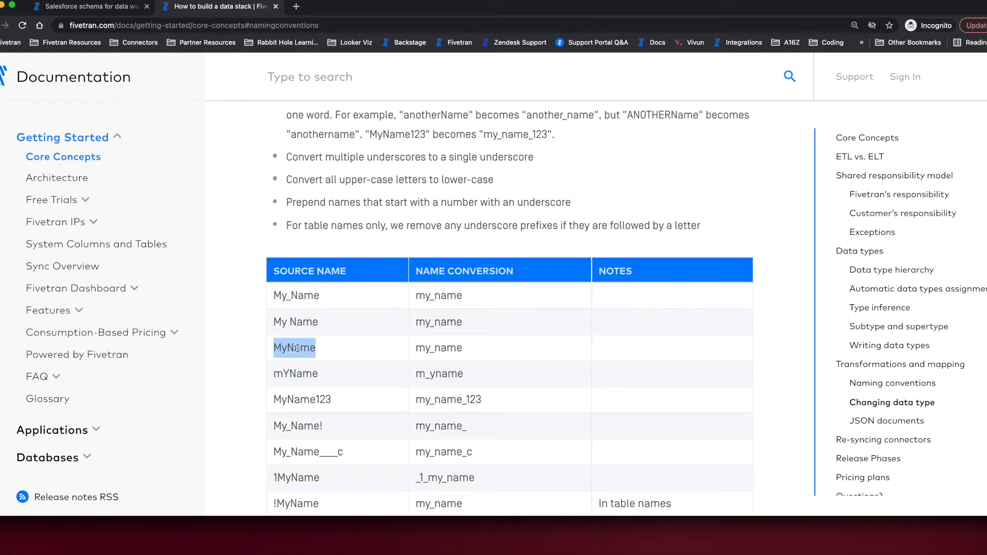
Check the MyName conversion in the documentation, switch back to the Fivetran dashboard, and search the Salesforce source tables for "sme".
drag(424, 349, 514, 355)
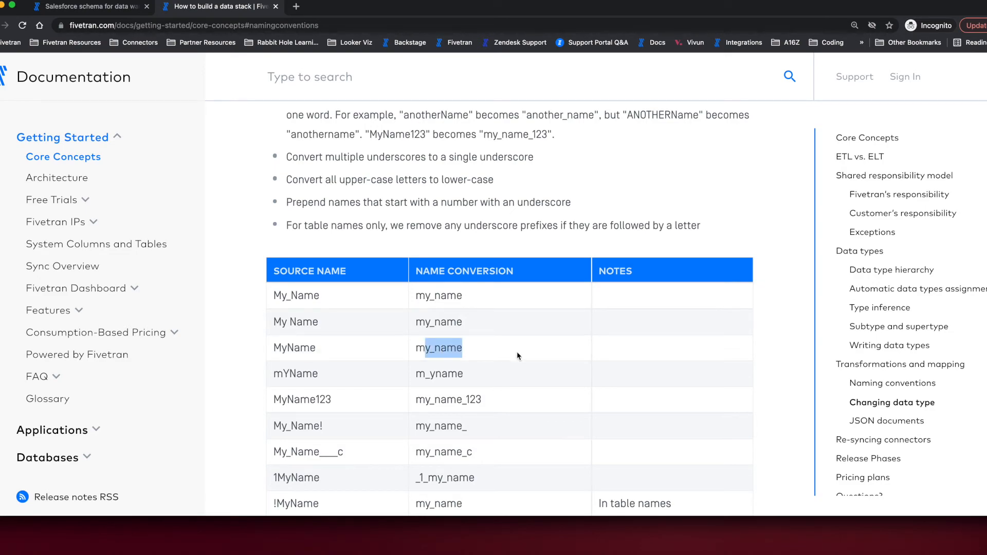
key(ctrl+Up)
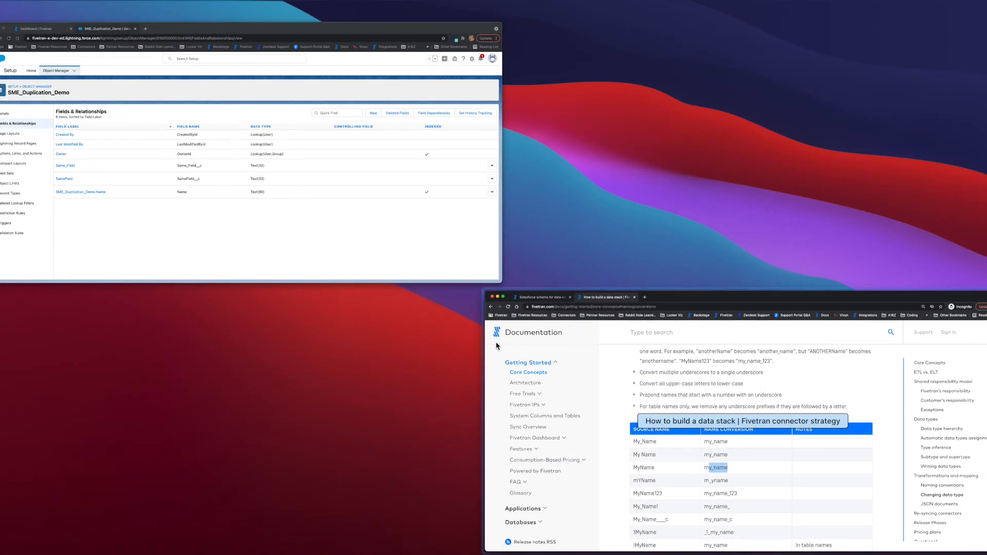
click(305, 168)
click(101, 13)
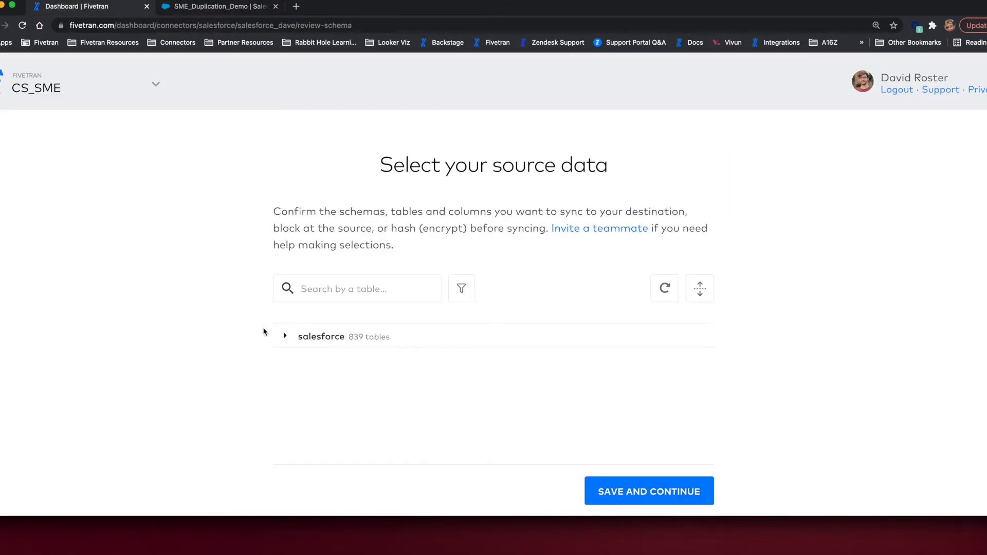
click(285, 336)
click(364, 299)
text(sme)
scroll(337, 380, down, 3)
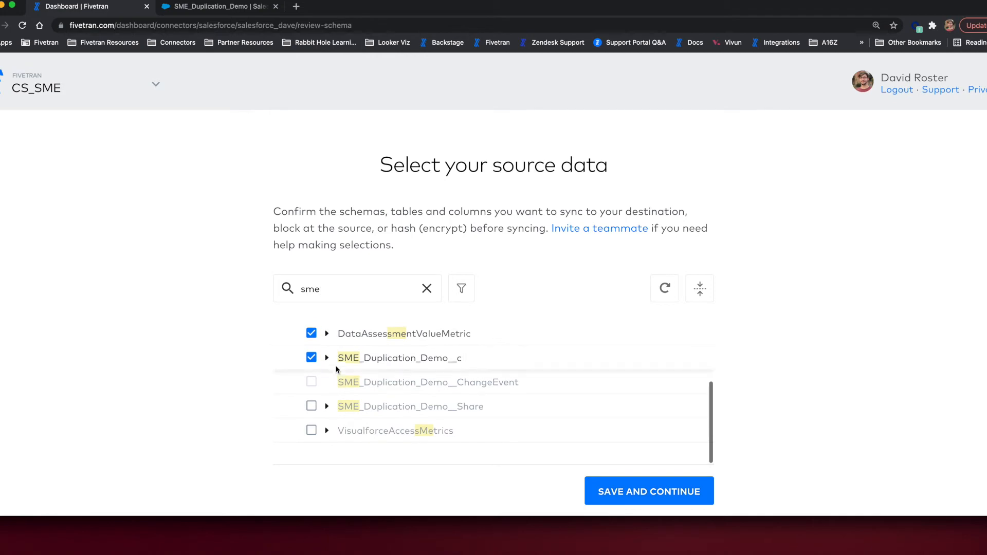
Examine the columns of the SME_Duplication_Demo__c table, including Same_Field__c and SameField__c, and save the source data selection.
click(328, 358)
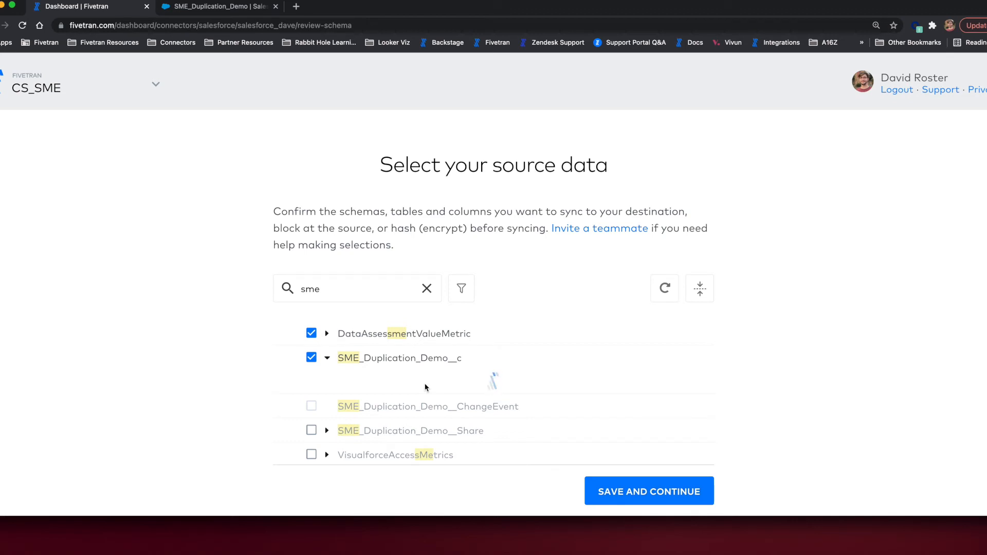
scroll(425, 387, down, 3)
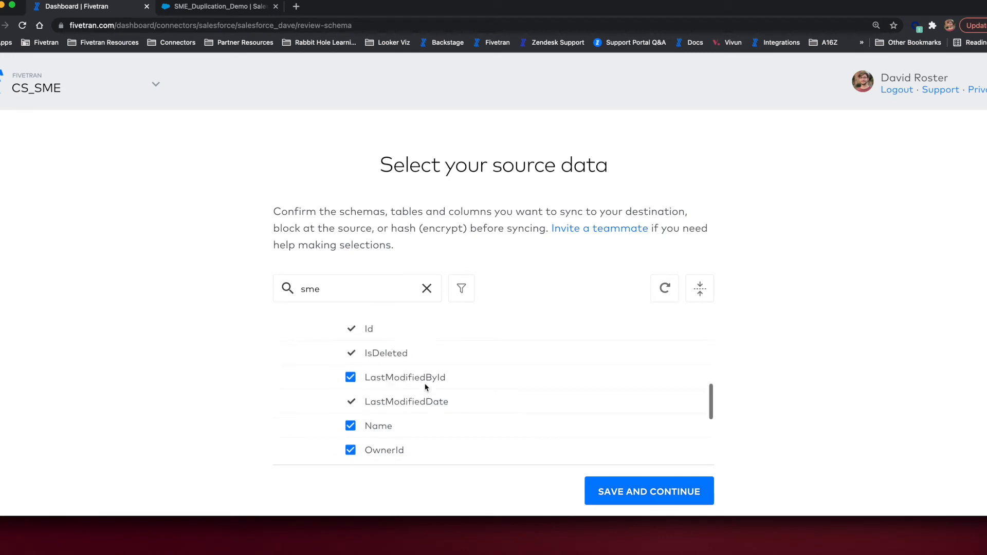
scroll(425, 387, down, 2)
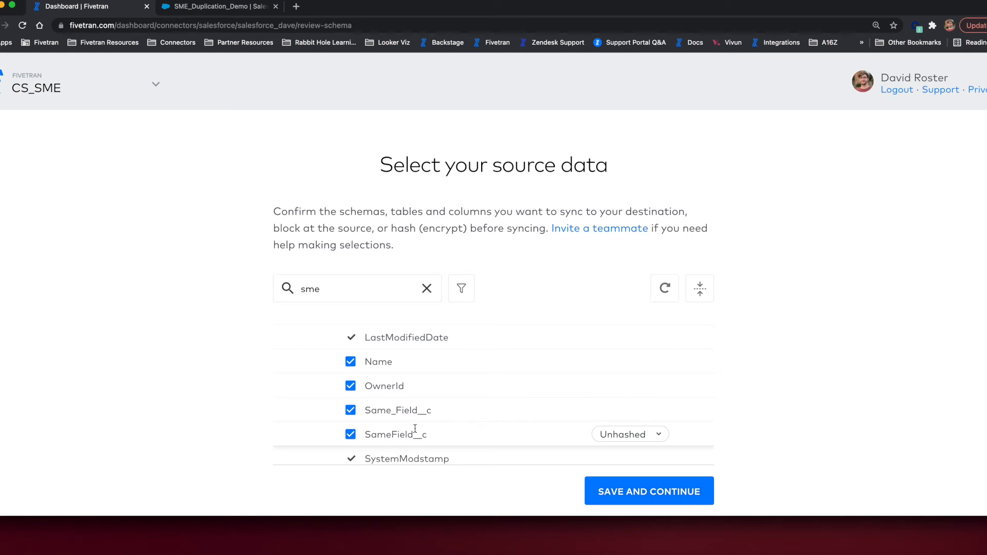
click(649, 492)
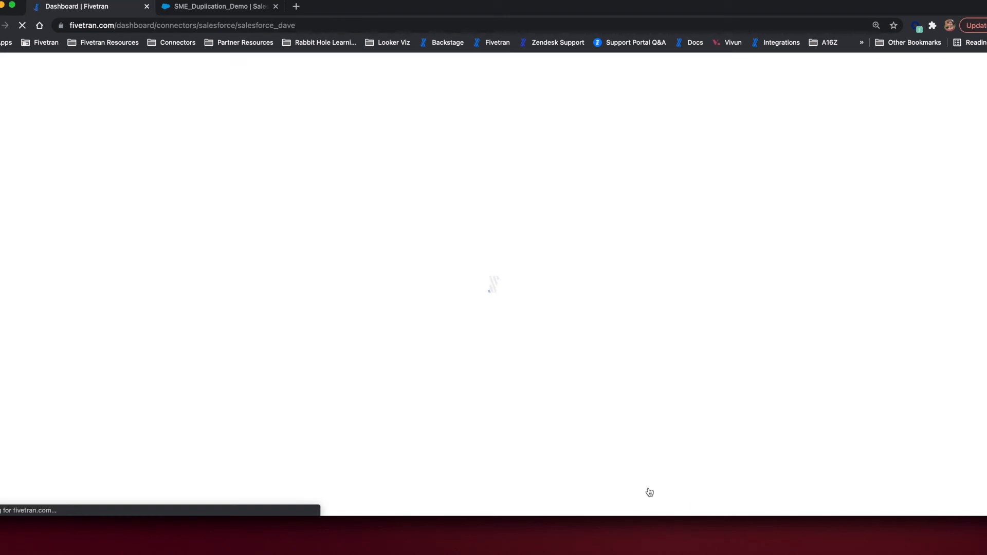
Switch to Salesforce, search the setup options for "installed", and open the Installed Packages page.
click(242, 9)
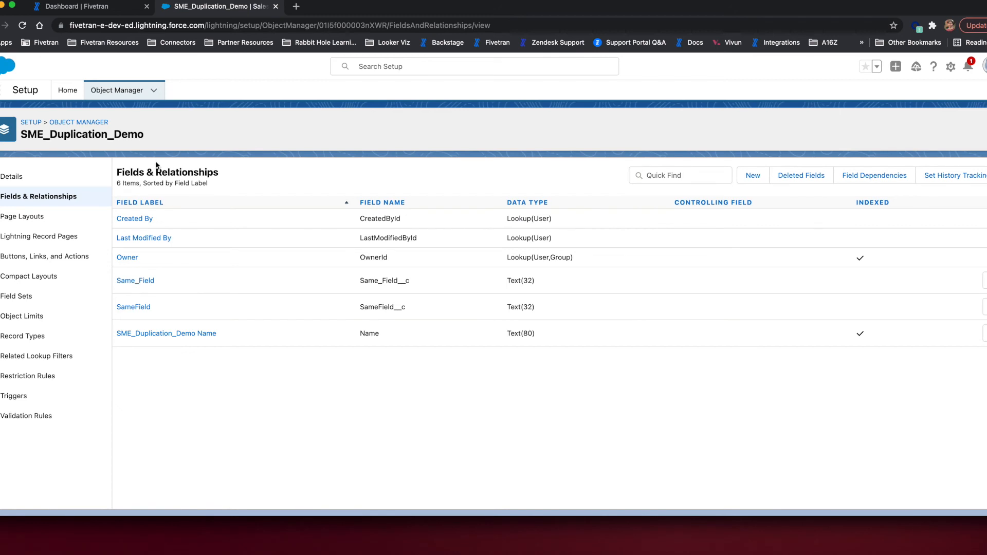
click(68, 90)
click(66, 122)
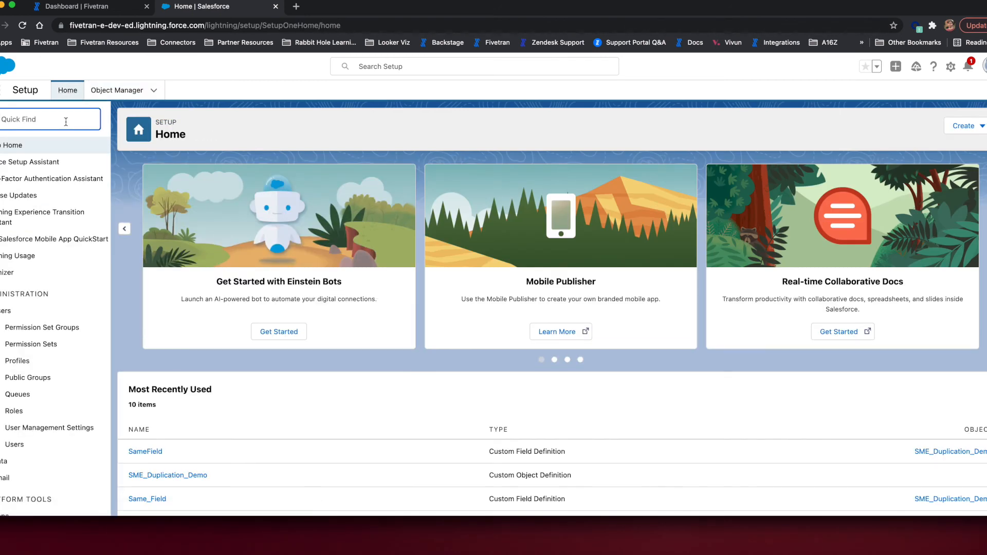
text(installed)
click(50, 180)
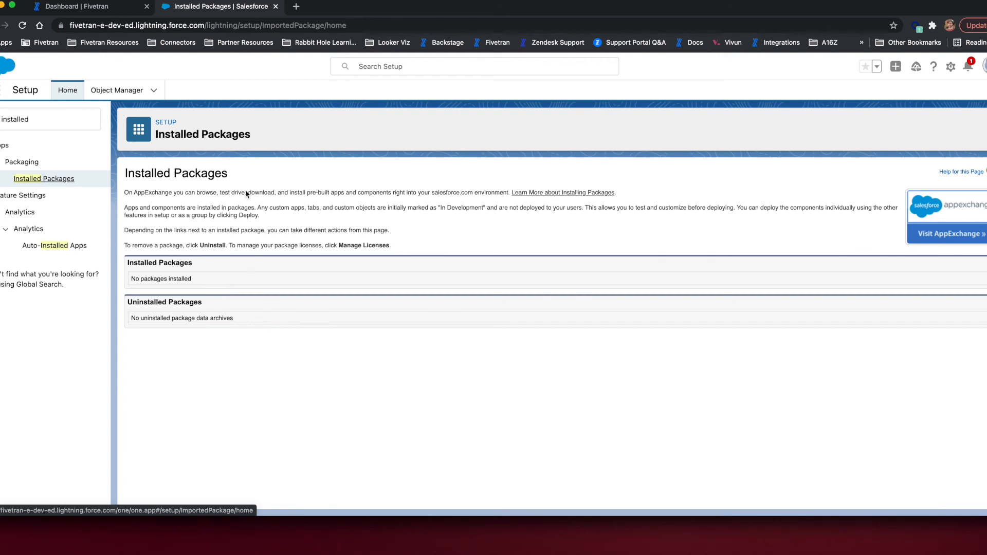
Switch to Fivetran, review the Salesforce connector's schema, and start its initial sync.
click(116, 10)
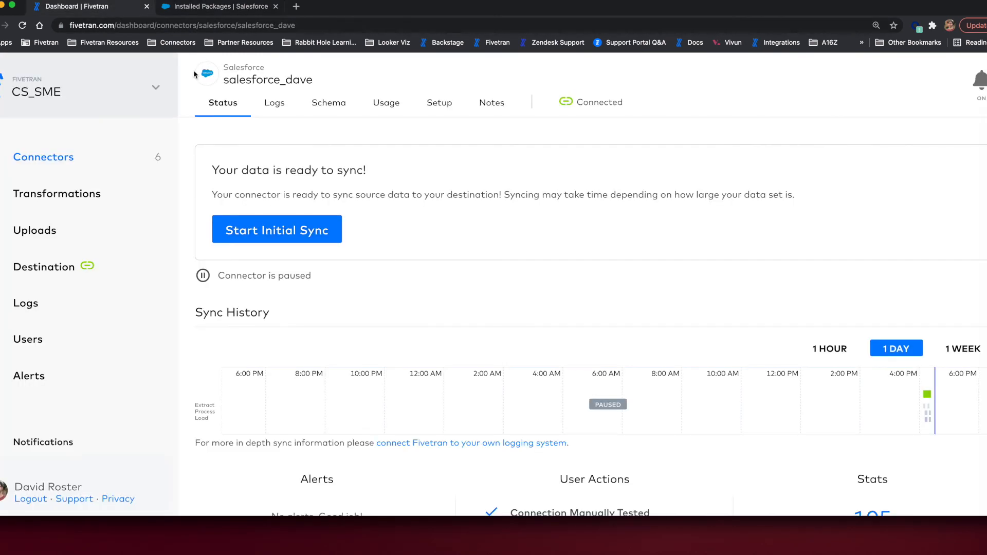
click(339, 105)
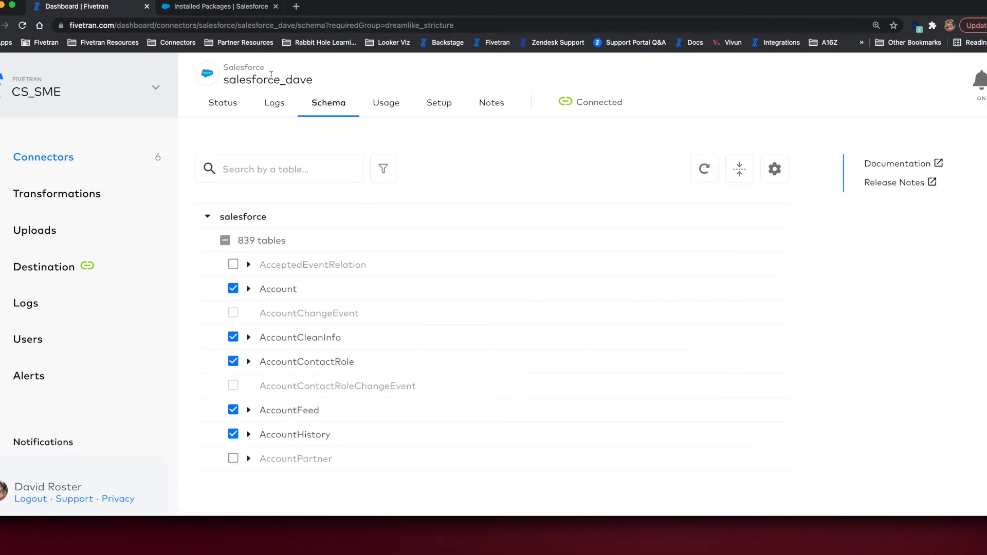
click(226, 106)
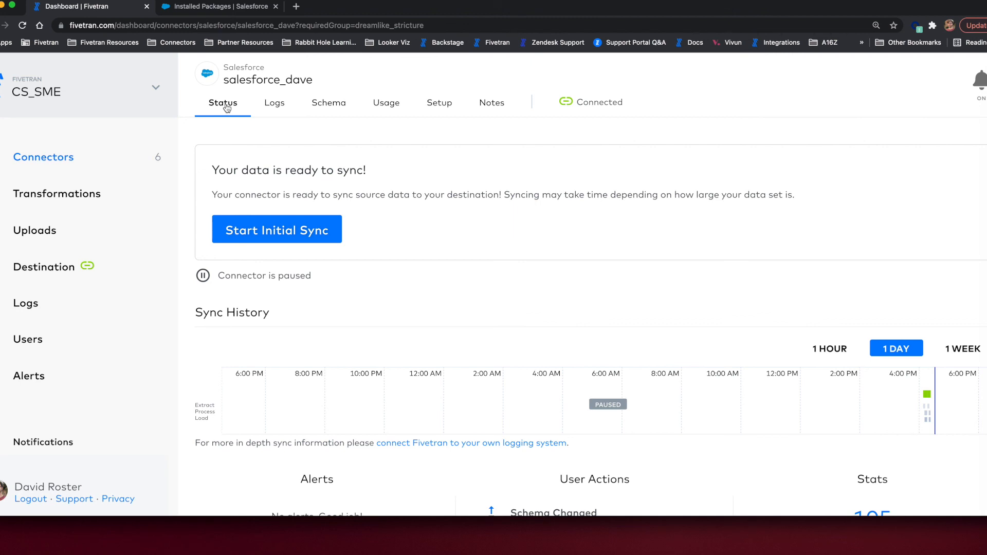
click(311, 228)
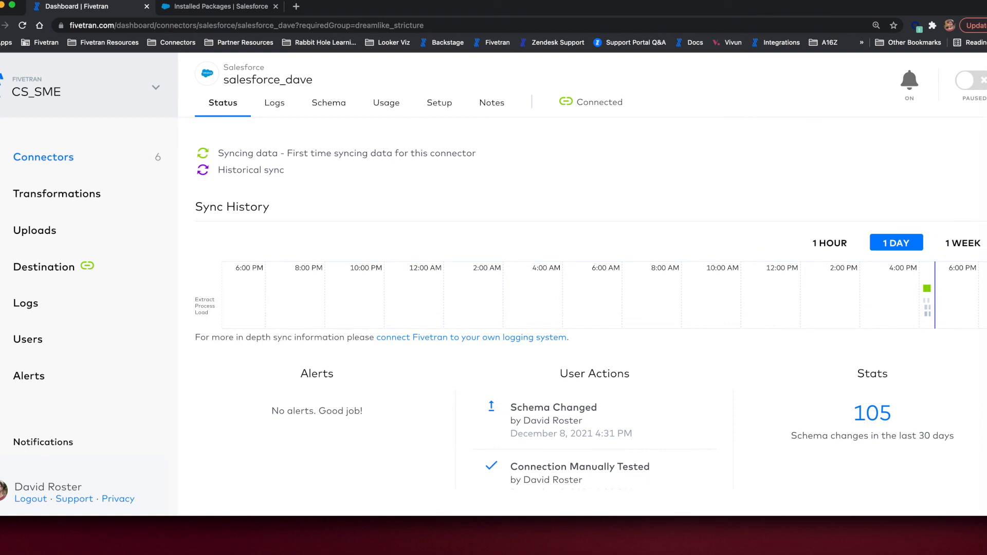